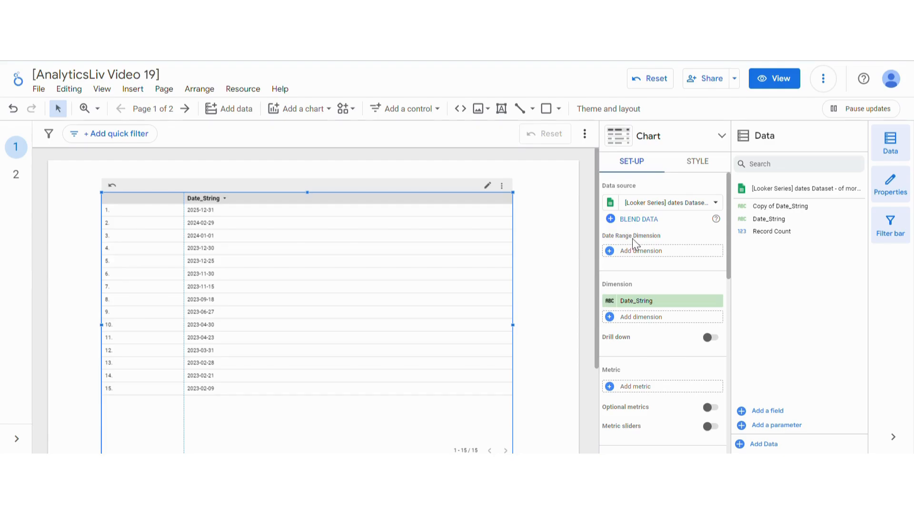
# Step: Create a new calculated field named Date and begin its formula with the PARSE_DATE function
pyautogui.click(650, 252)
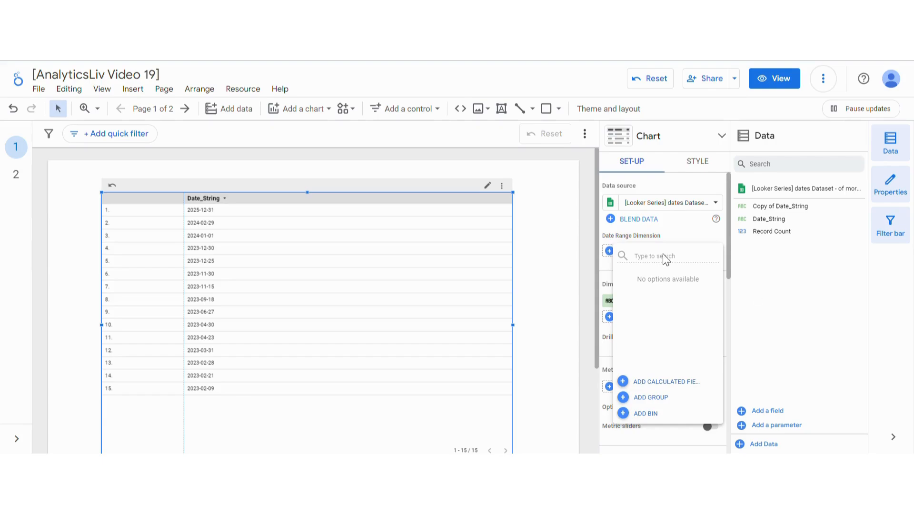
pyautogui.click(594, 251)
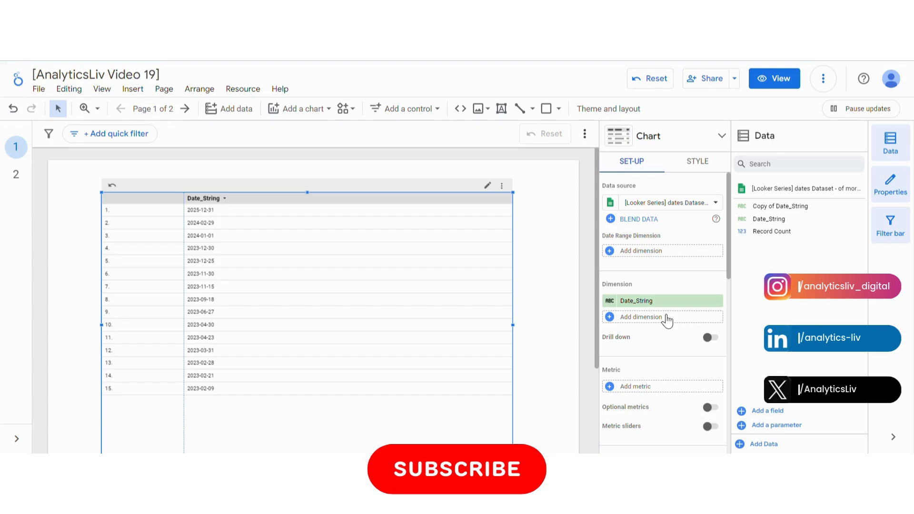
pyautogui.click(641, 317)
pyautogui.click(668, 414)
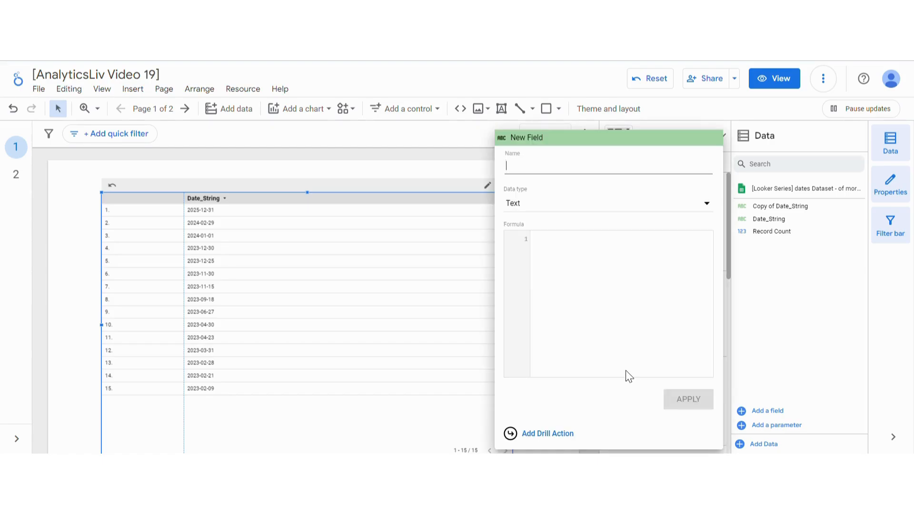
pyautogui.write('Date')
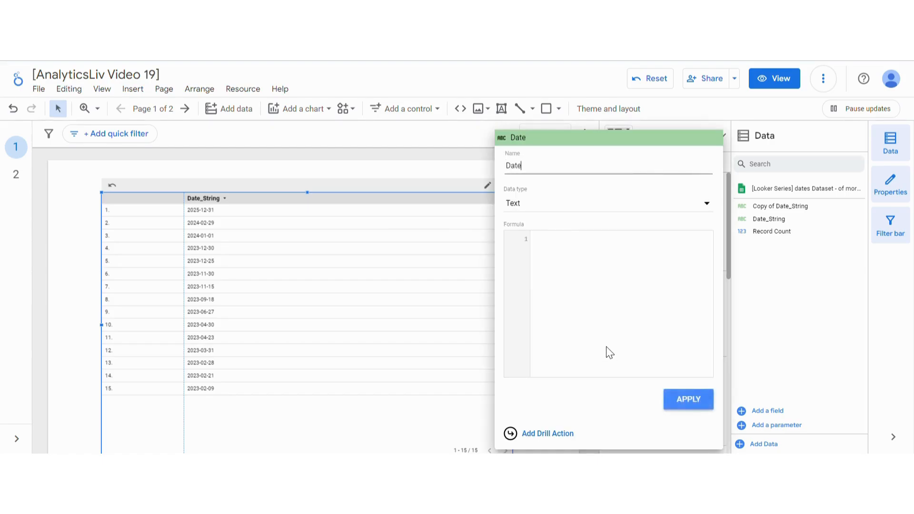
pyautogui.click(620, 255)
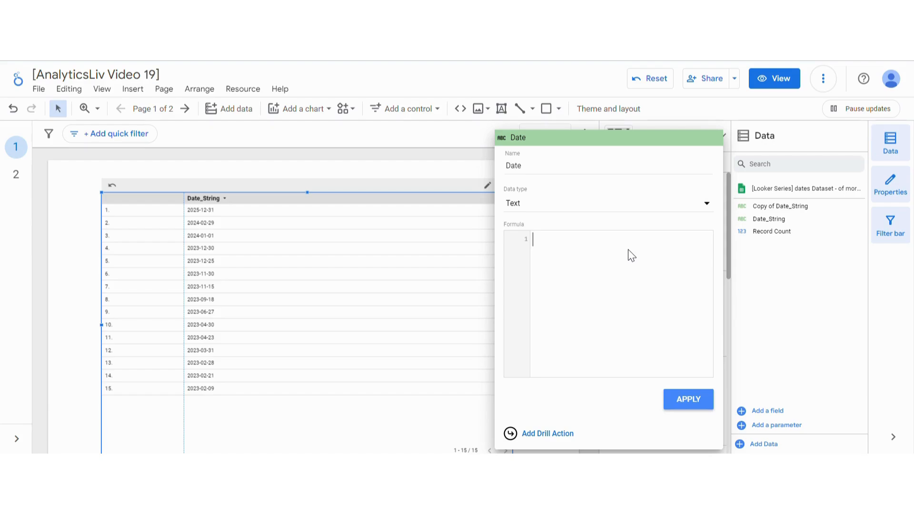
pyautogui.write('p')
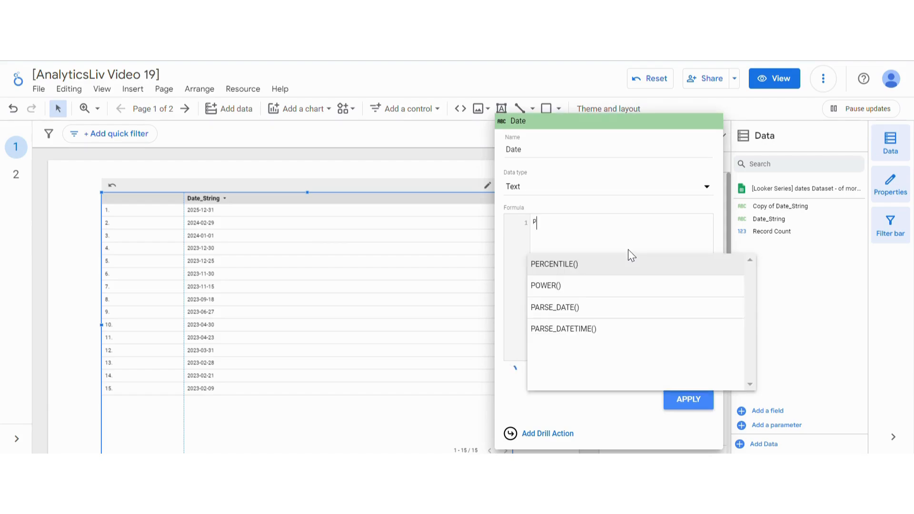
pyautogui.write('ar')
pyautogui.press('Return')
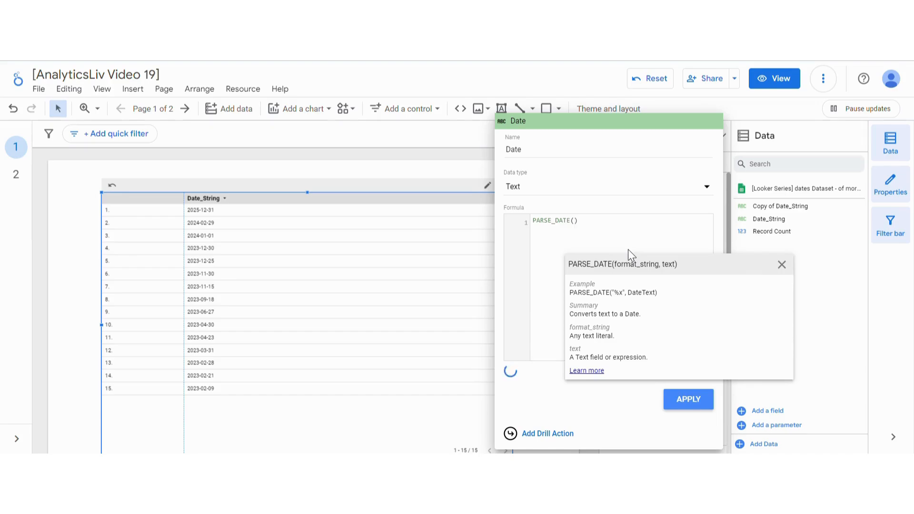
pyautogui.write("'")
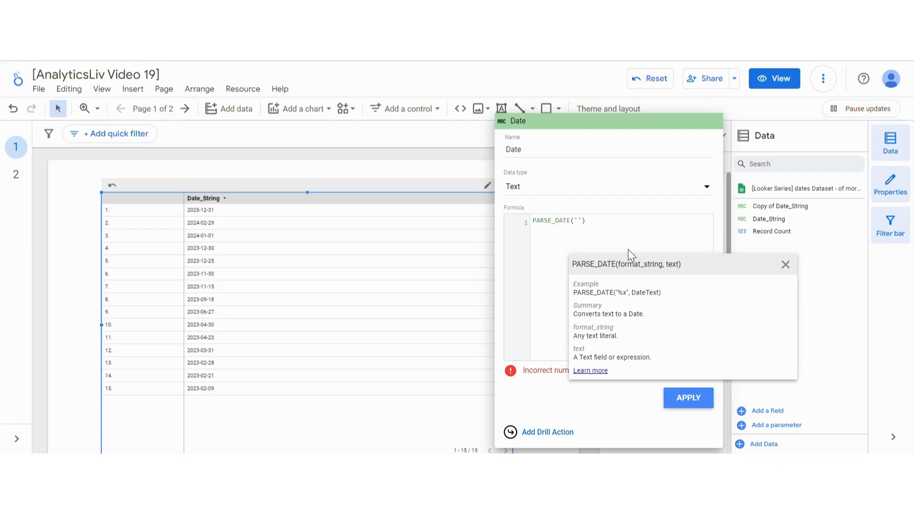
pyautogui.write('%Y')
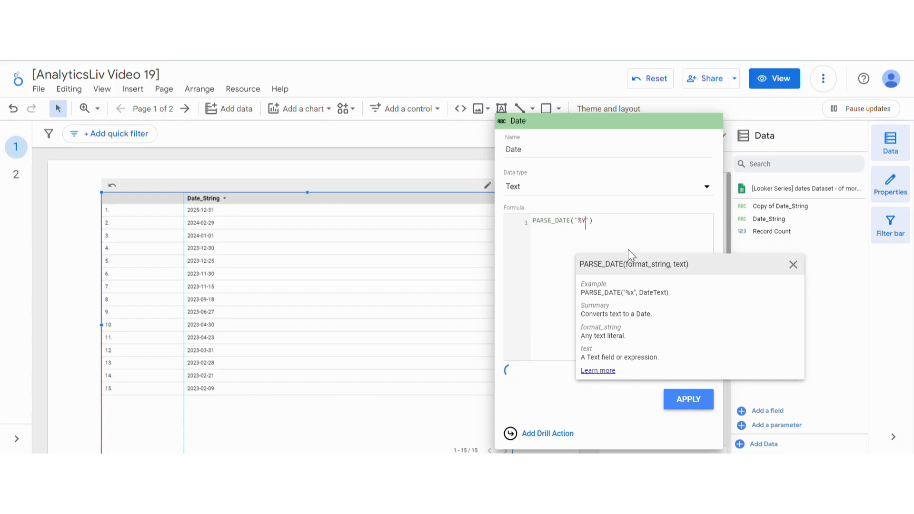
pyautogui.write('-')
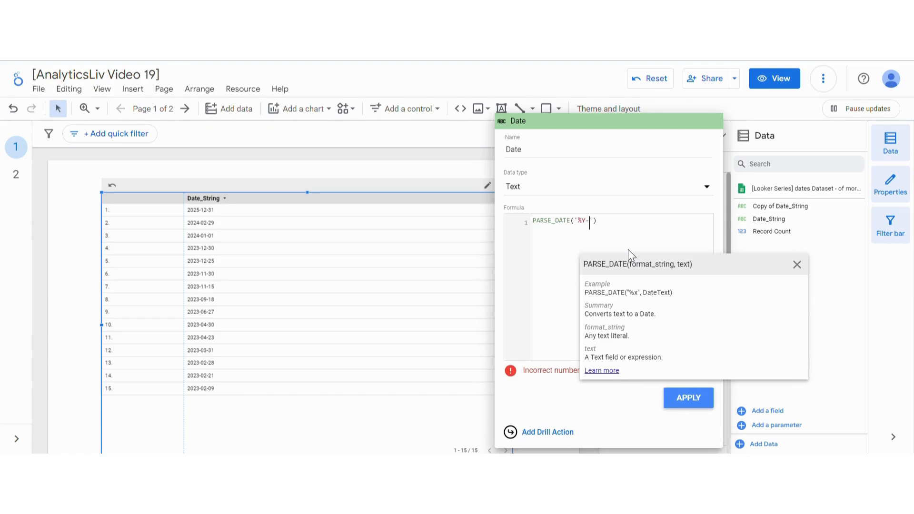
pyautogui.write('%')
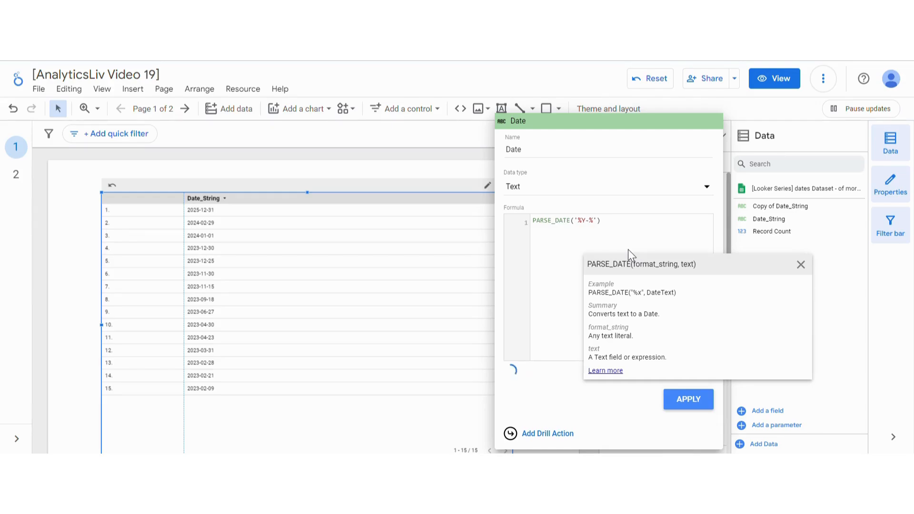
pyautogui.write('m')
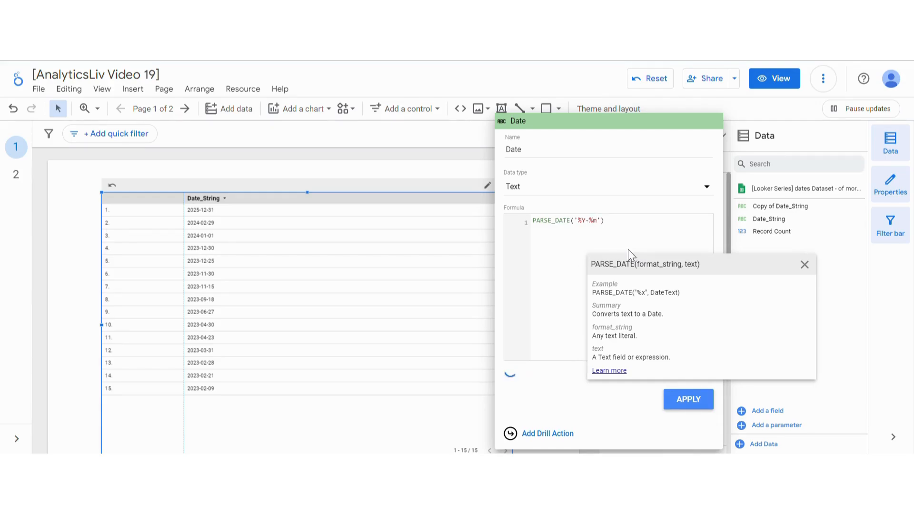
pyautogui.write('-%')
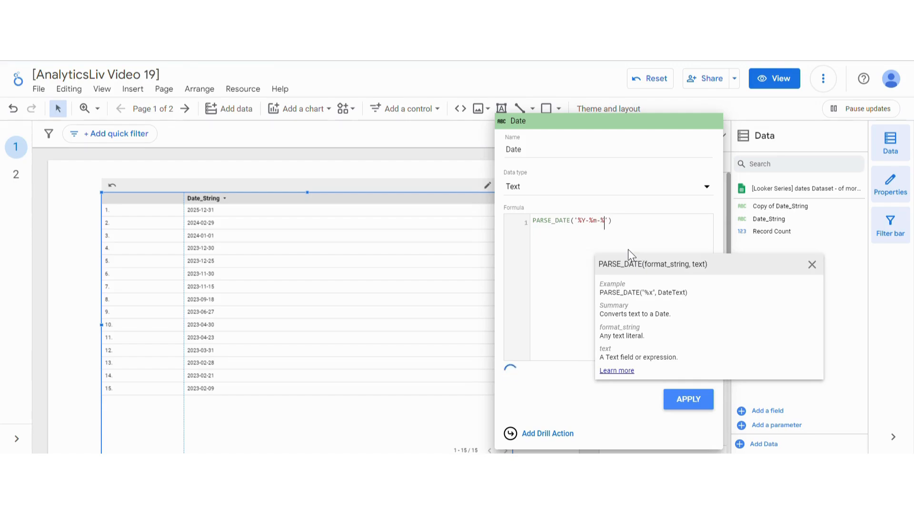
pyautogui.write("d'")
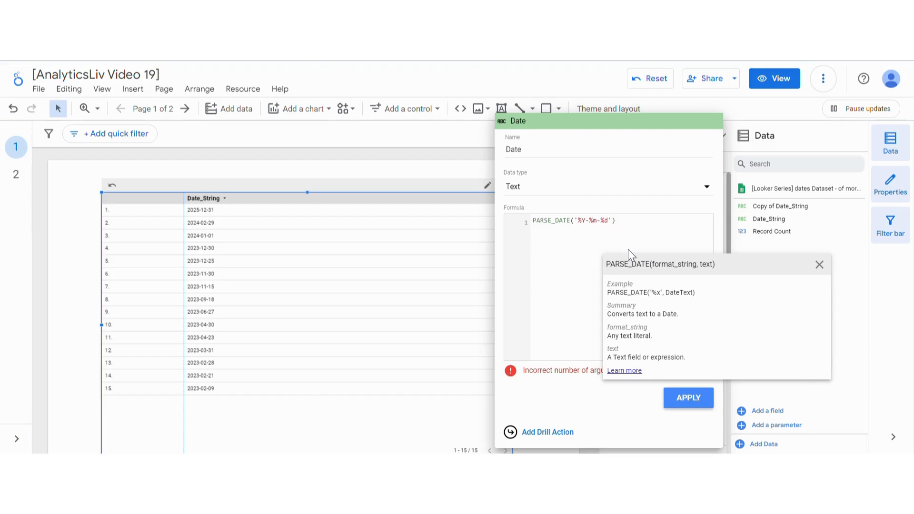
pyautogui.write(',')
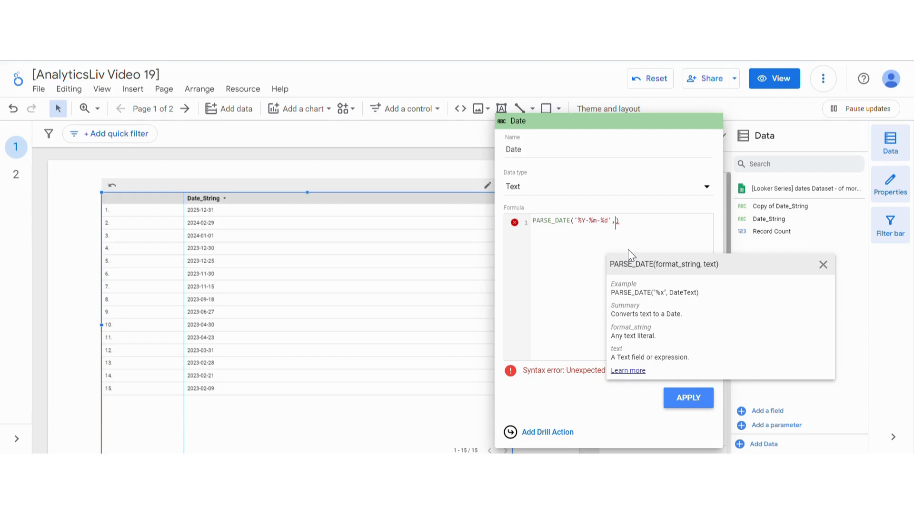
pyautogui.write('date')
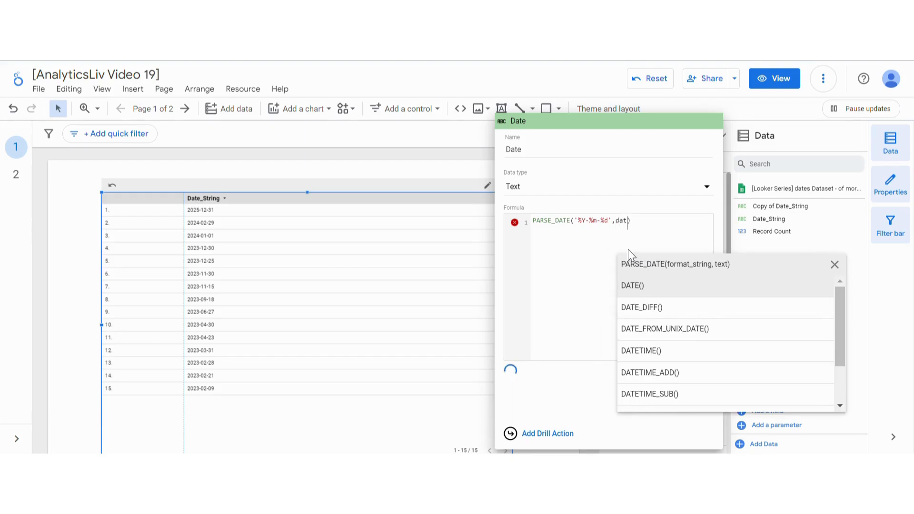
pyautogui.write('_s')
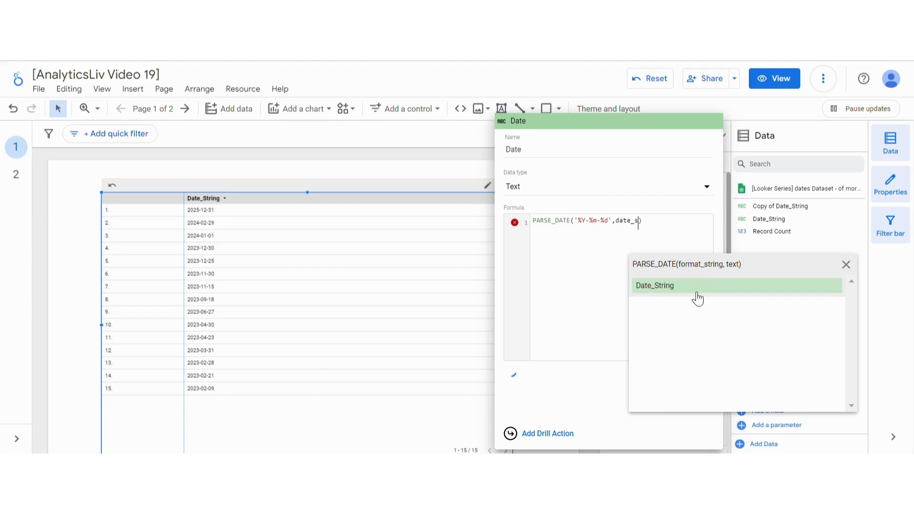
# Step: Complete the formula as PARSE_DATE('%Y-%m-%d', Date_String) and apply the Date field
pyautogui.click(696, 288)
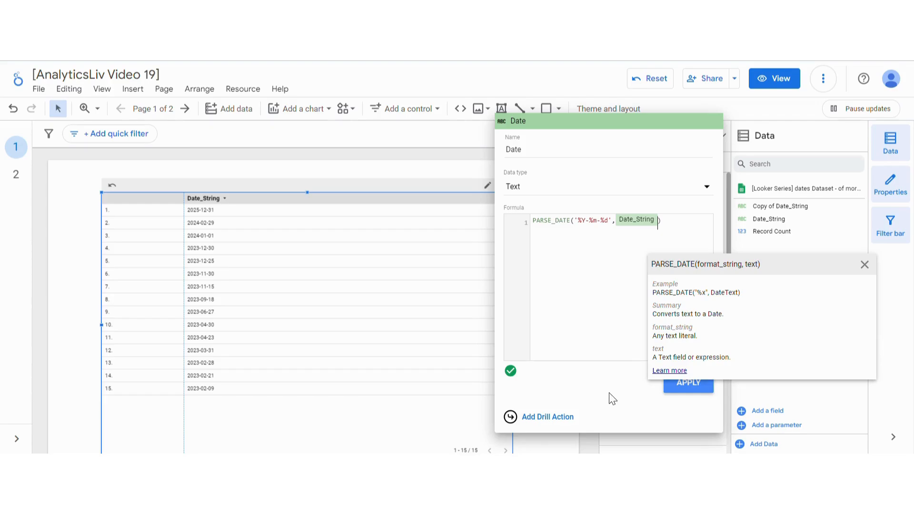
pyautogui.click(689, 384)
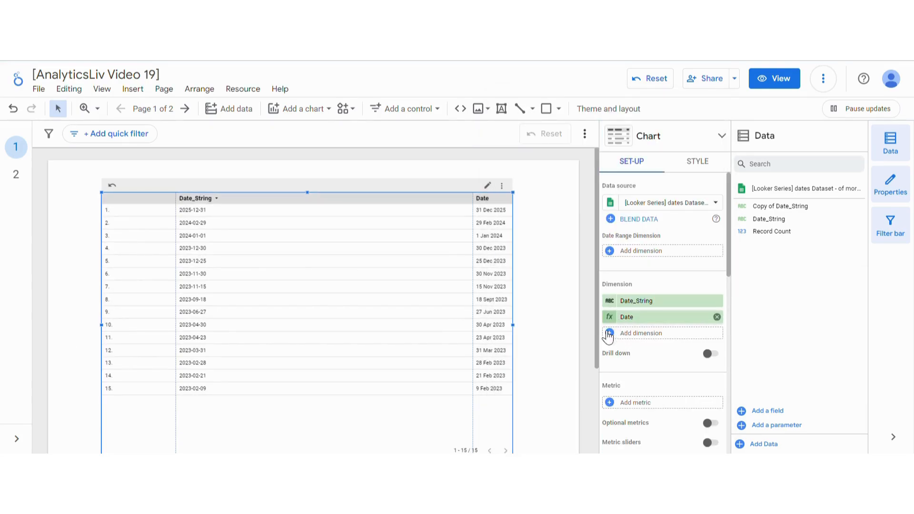
# Step: Keep the new Date field in the table's Dimension list beside Date_String
pyautogui.moveTo(627, 316); pyautogui.dragTo(646, 276)
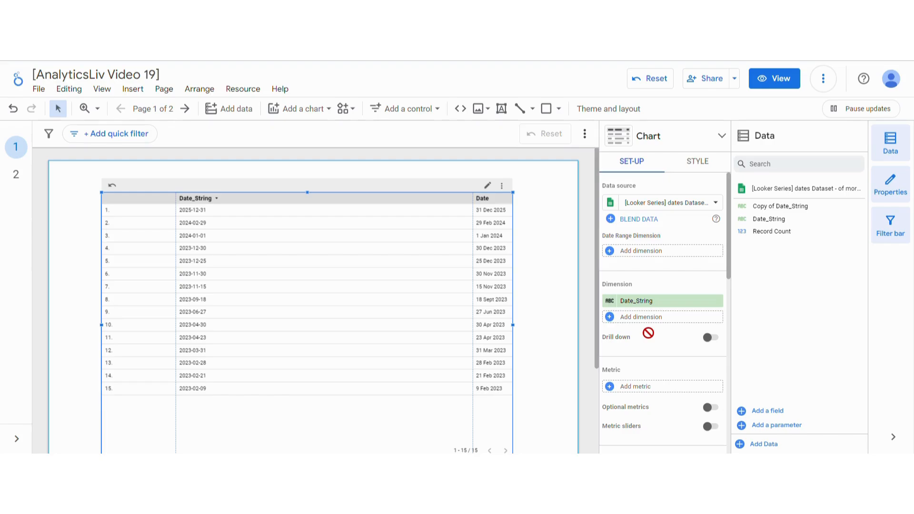
pyautogui.moveTo(648, 333); pyautogui.dragTo(648, 333)
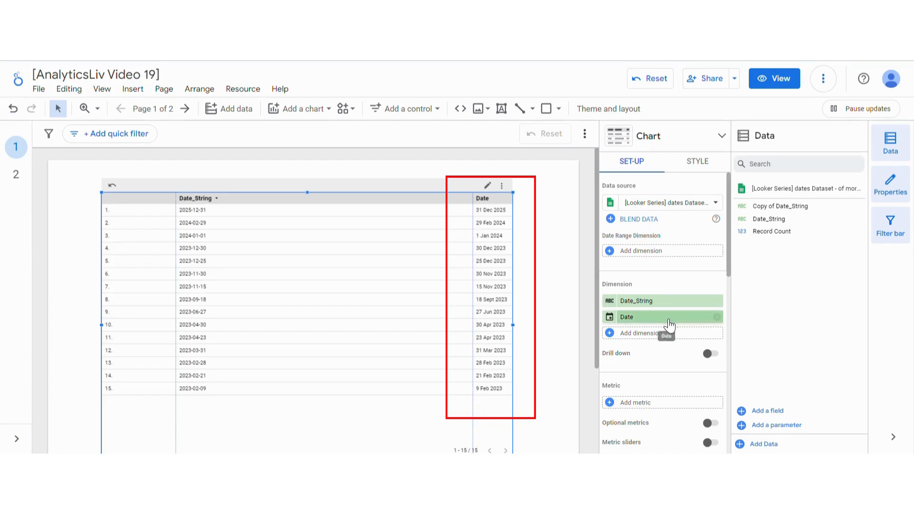
# Step: Move Date into the Date Range Dimension slot, leaving Date_String as the sole column
pyautogui.moveTo(665, 317)
pyautogui.mouseDown()
pyautogui.moveTo(682, 266)
pyautogui.moveTo(672, 253)
pyautogui.mouseUp()
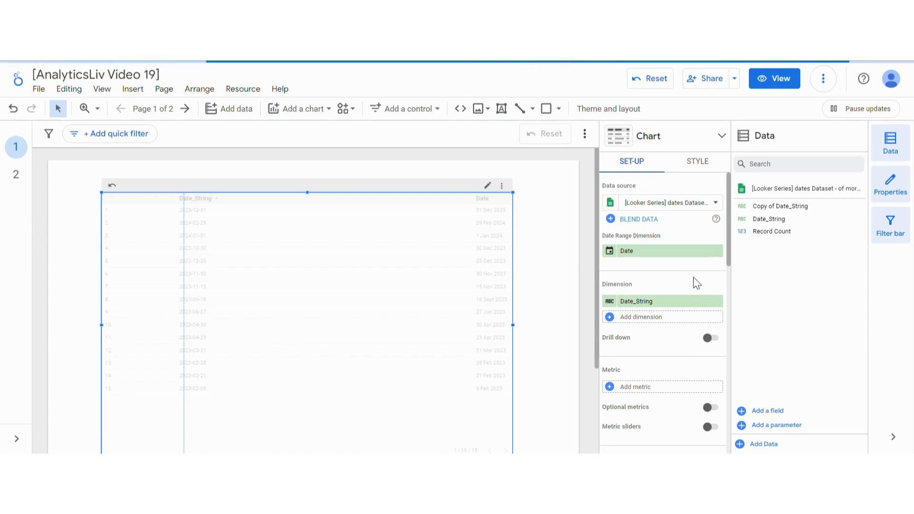